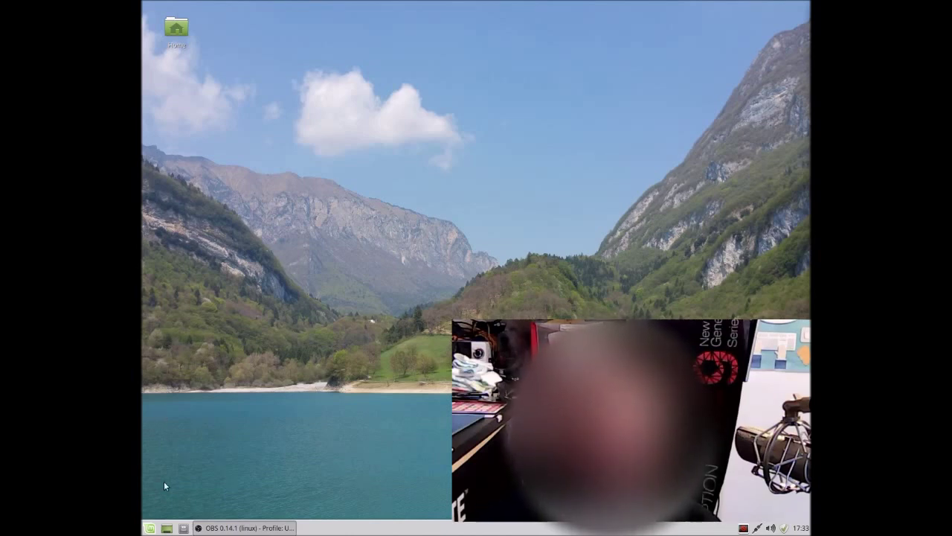
- Launch Software Manager from the System menu, authenticating with the administrator password
left_click(149, 528)
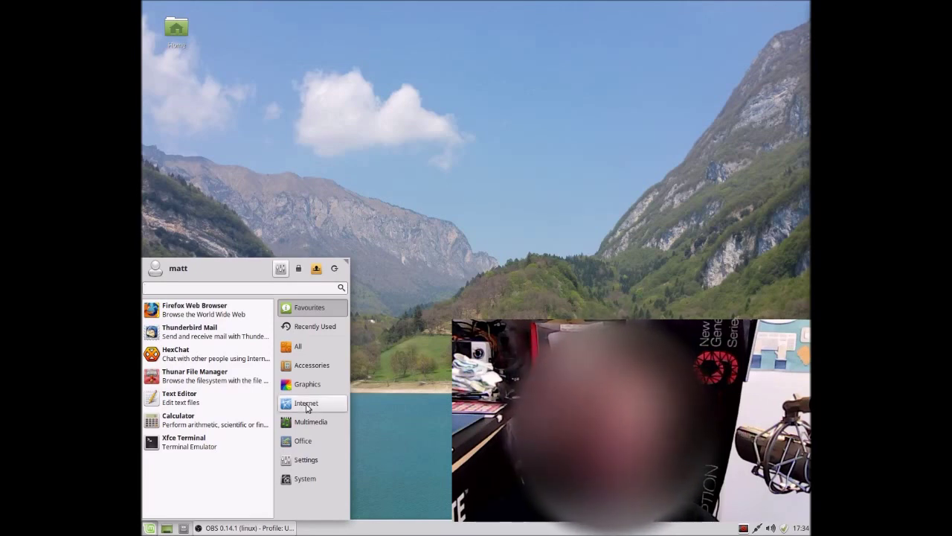
left_click(296, 479)
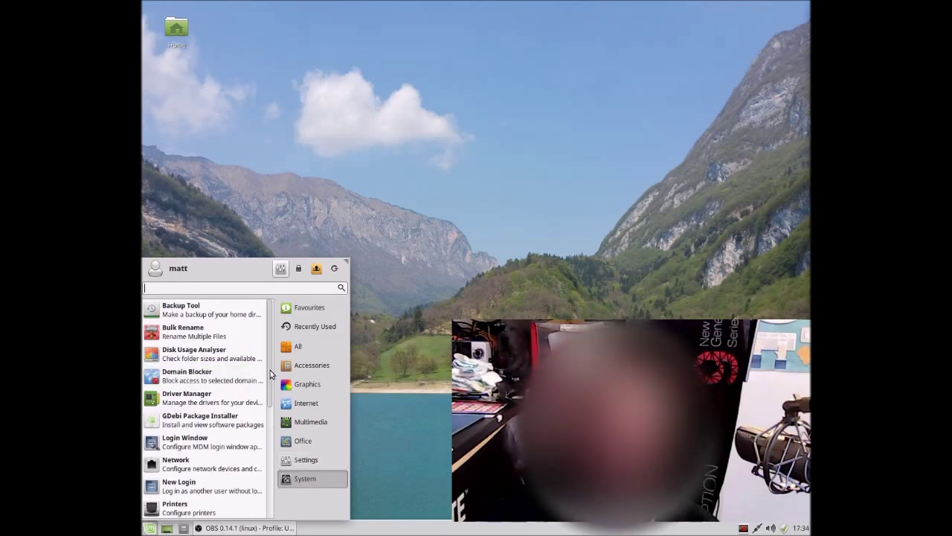
scroll(267, 395, "down", 2)
scroll(267, 394, "down", 3)
left_click(213, 423)
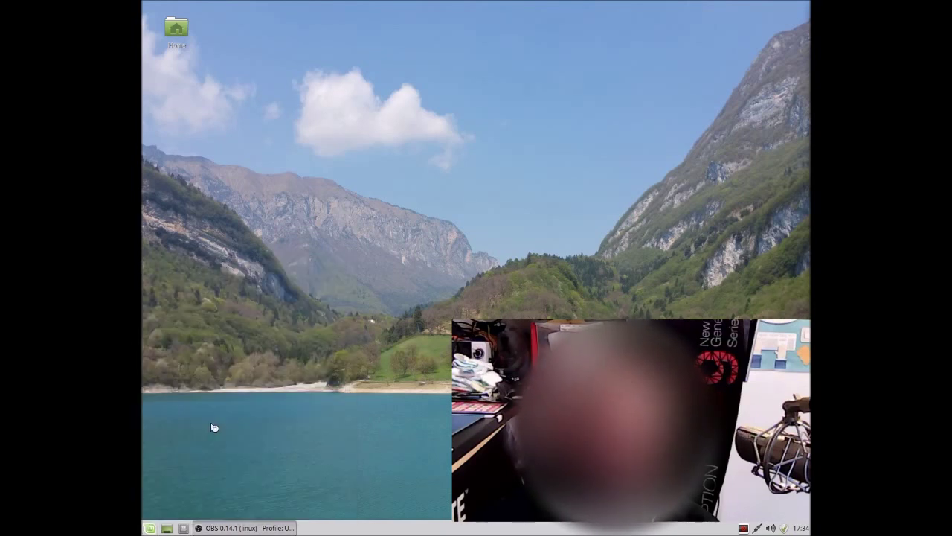
type("••")
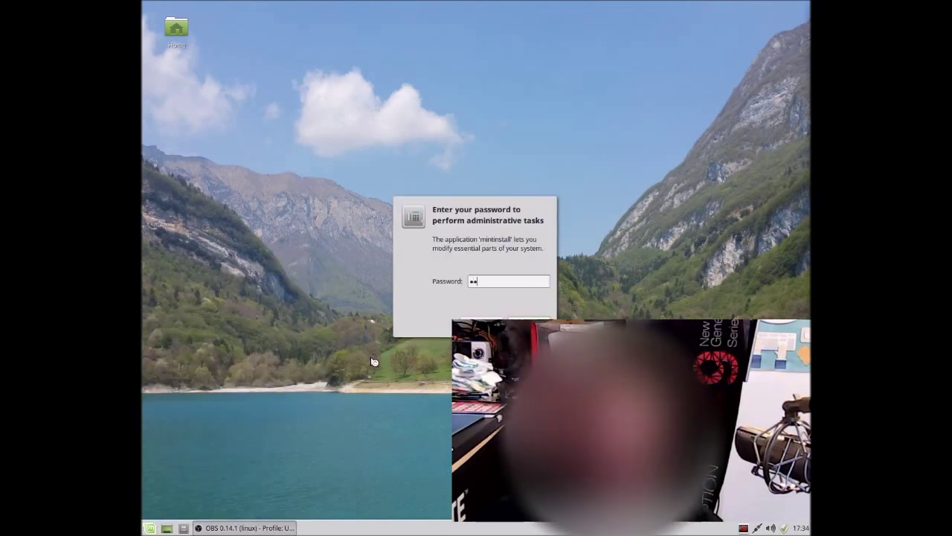
type("••••••••••••")
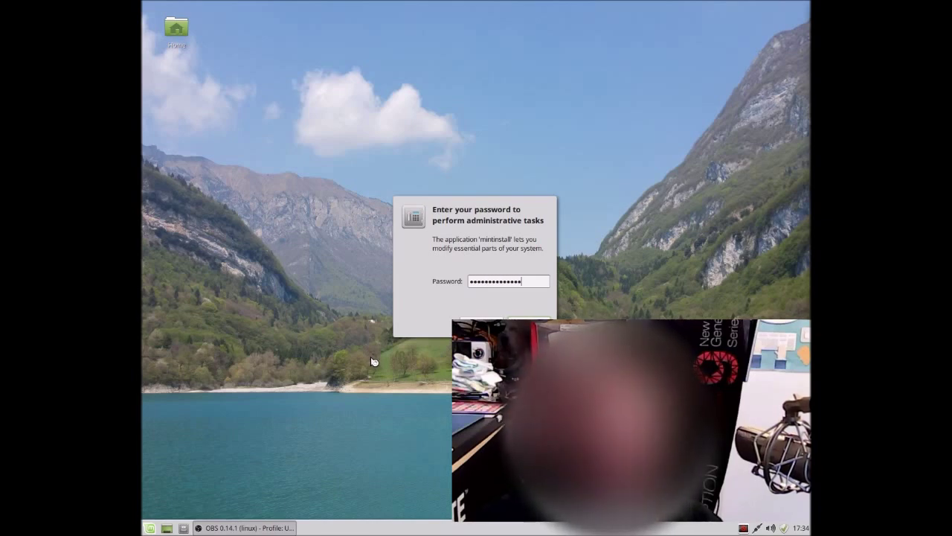
key("Return")
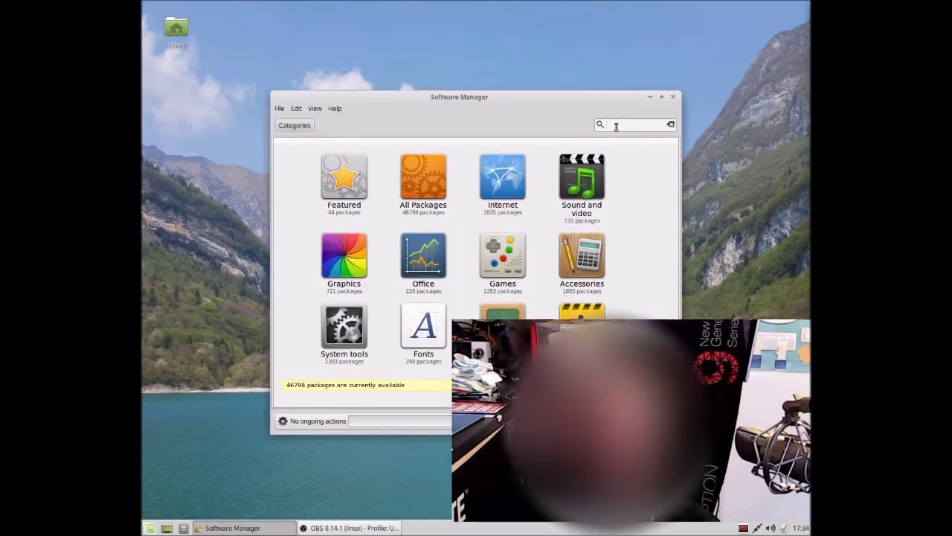
left_click(615, 124)
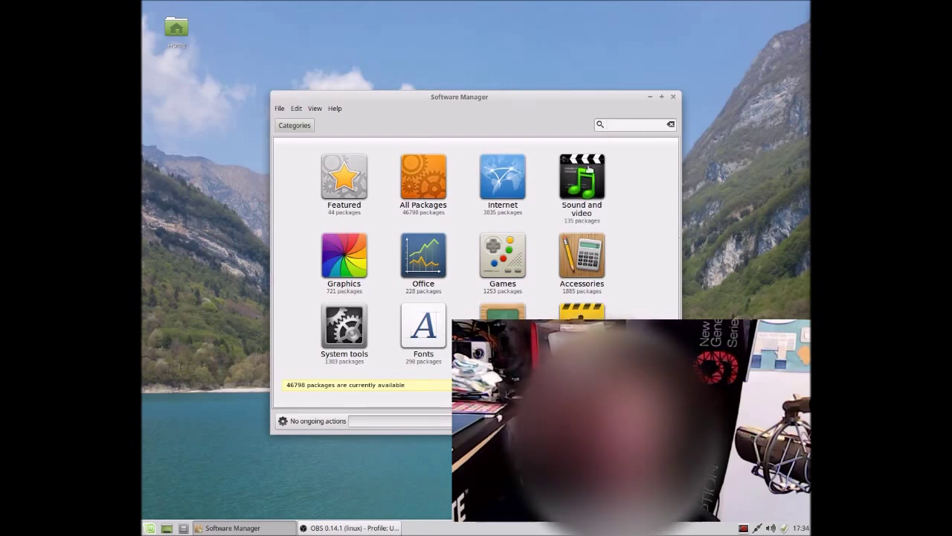
- Search for 'chromium' and open the chromium-browser package details page
type("chrom")
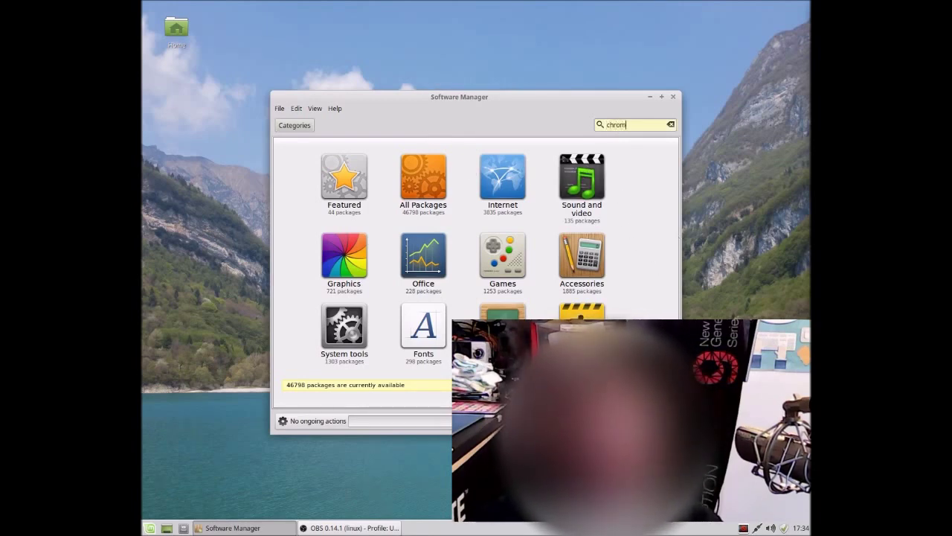
type("o")
key("BackSpace")
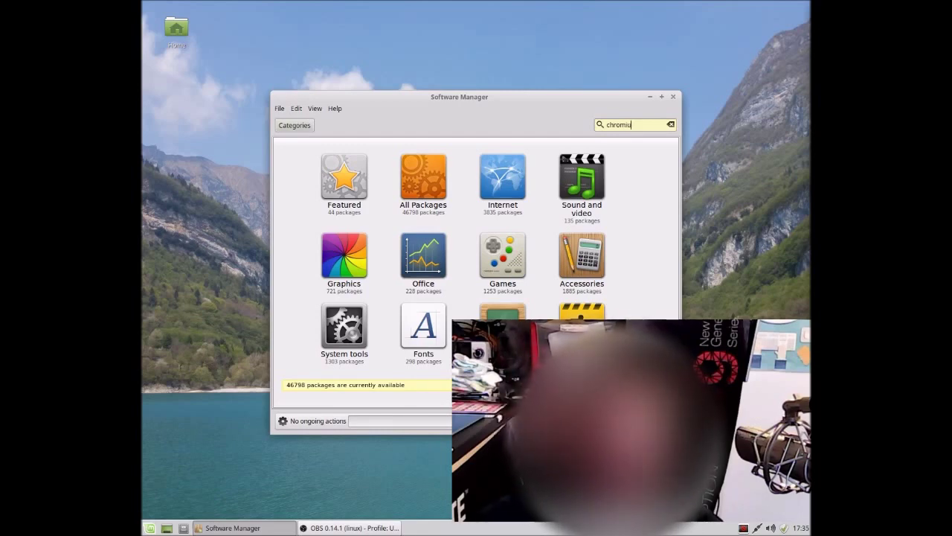
type("m")
key("Return")
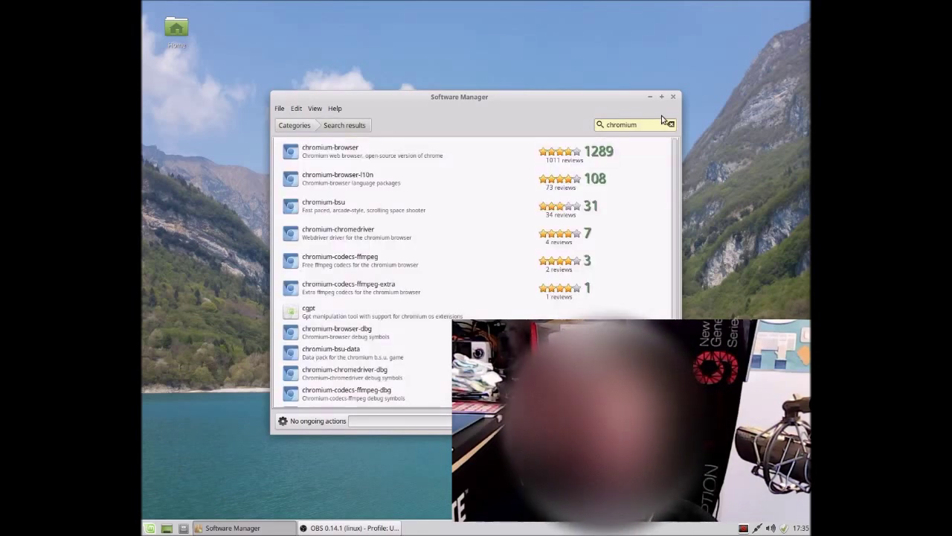
left_click(325, 152)
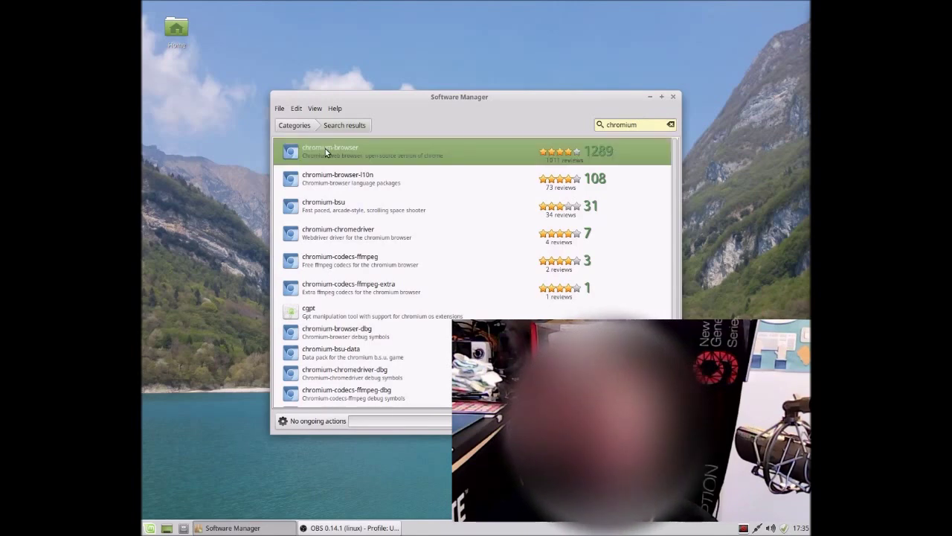
left_click(325, 152)
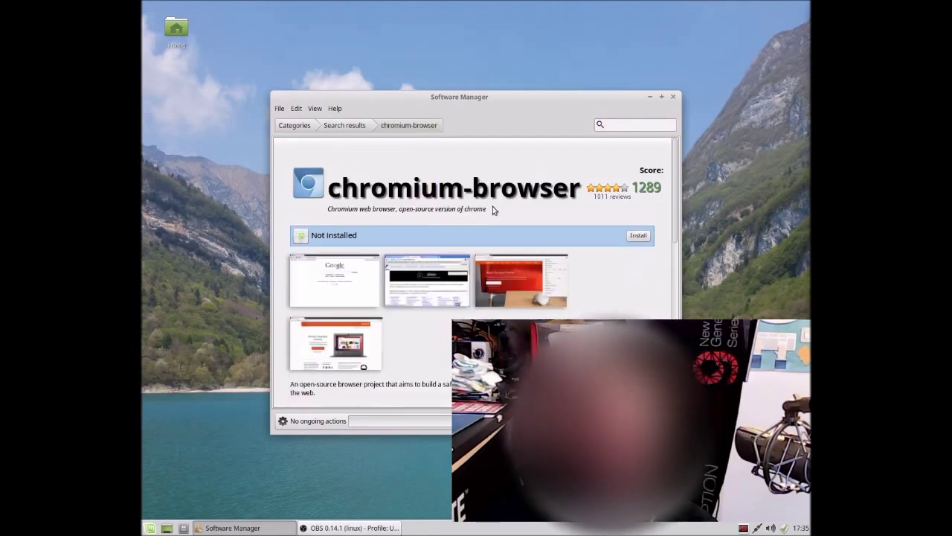
- Install the chromium-browser package and wait for it to finish
left_click(641, 239)
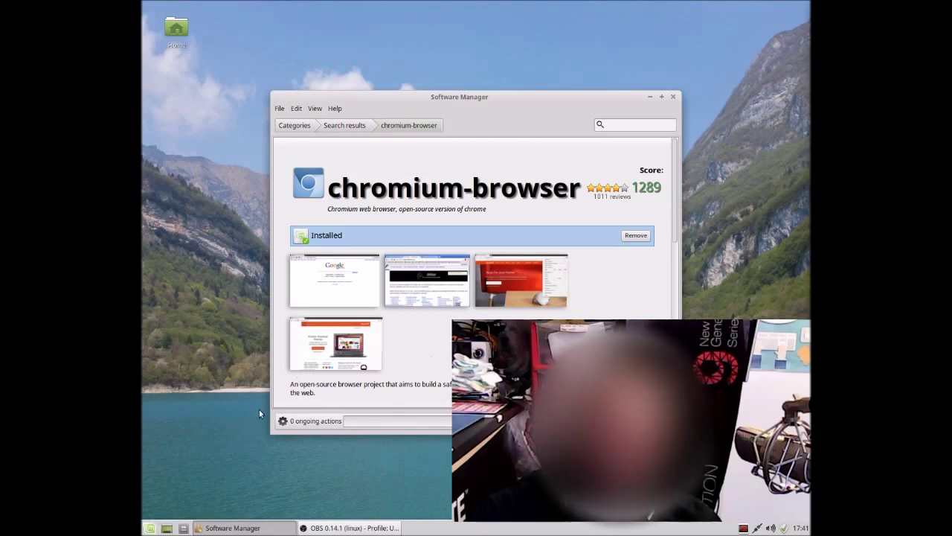
left_click(150, 528)
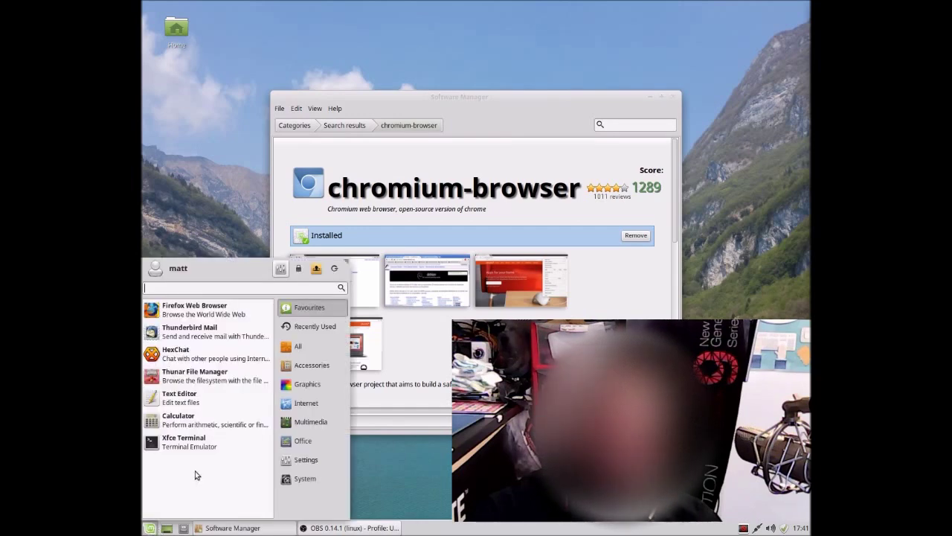
- Start Chromium Web Browser from the menu's Internet category
left_click(306, 403)
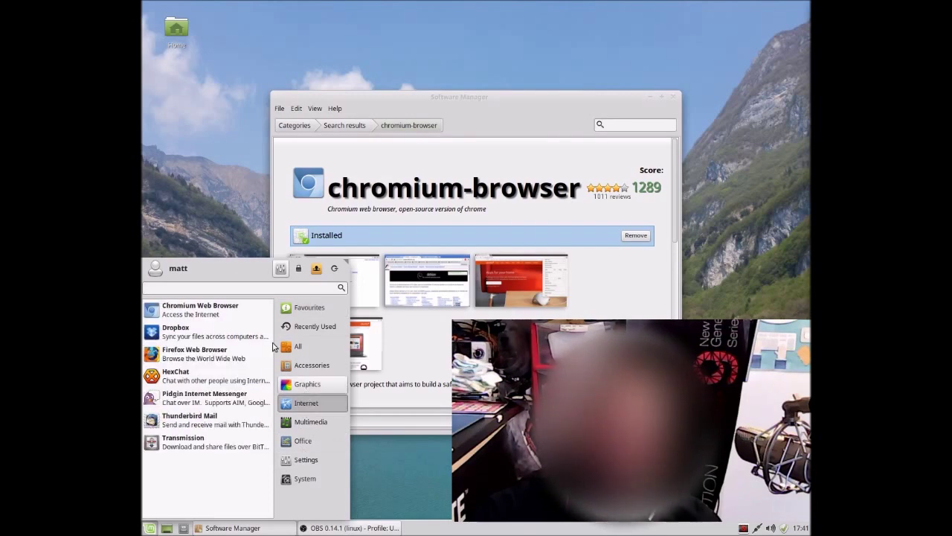
left_click(185, 313)
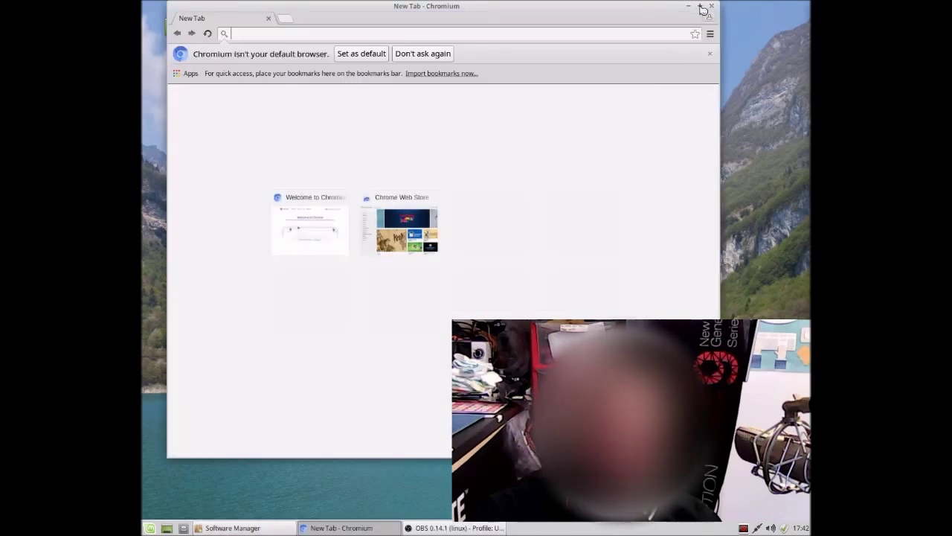
- Maximize the Chromium window and dismiss the default-browser infobar
left_click(699, 6)
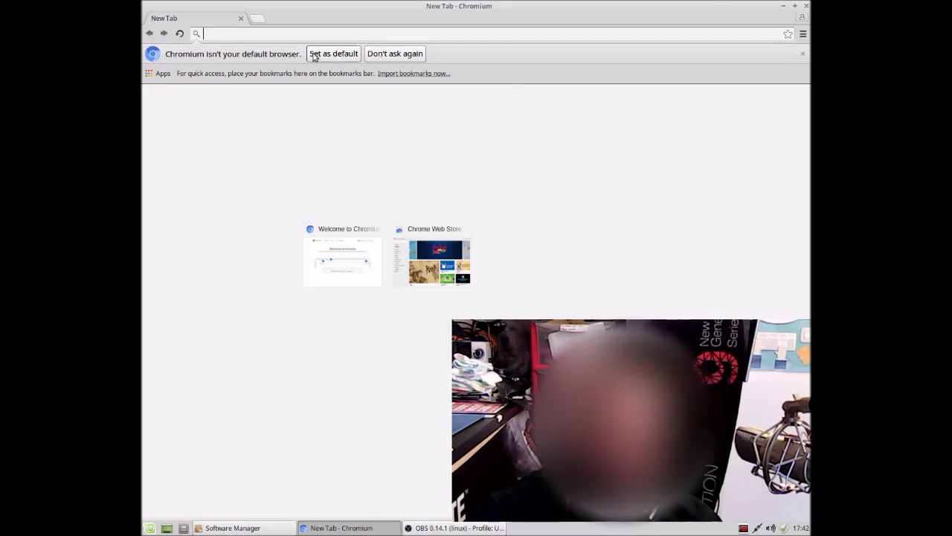
left_click(397, 59)
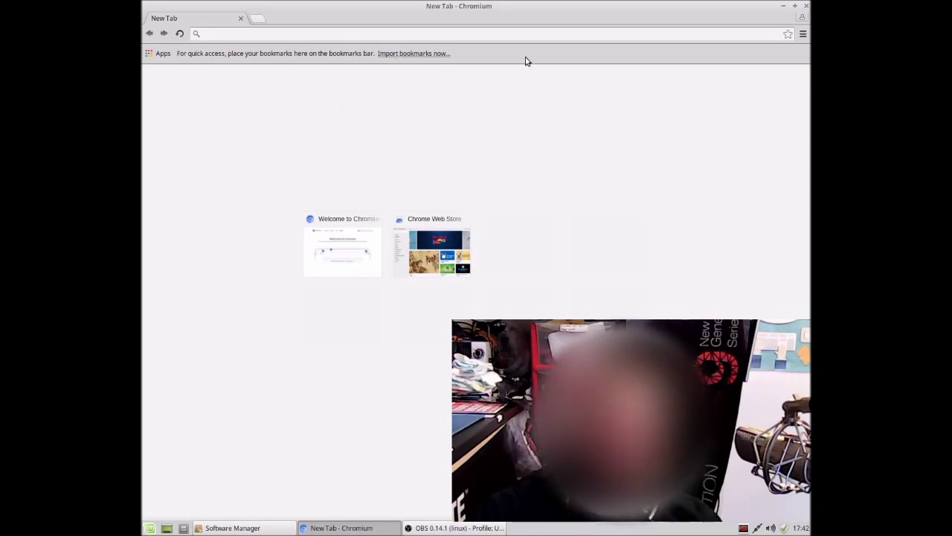
left_click(803, 33)
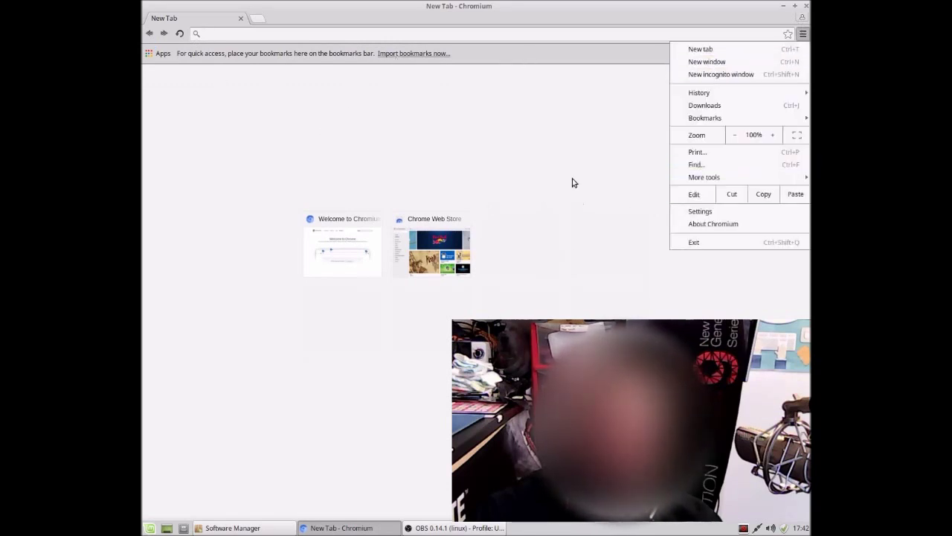
- Reach the Chrome Web Store extensions page via Settings, then close Chromium
left_click(701, 213)
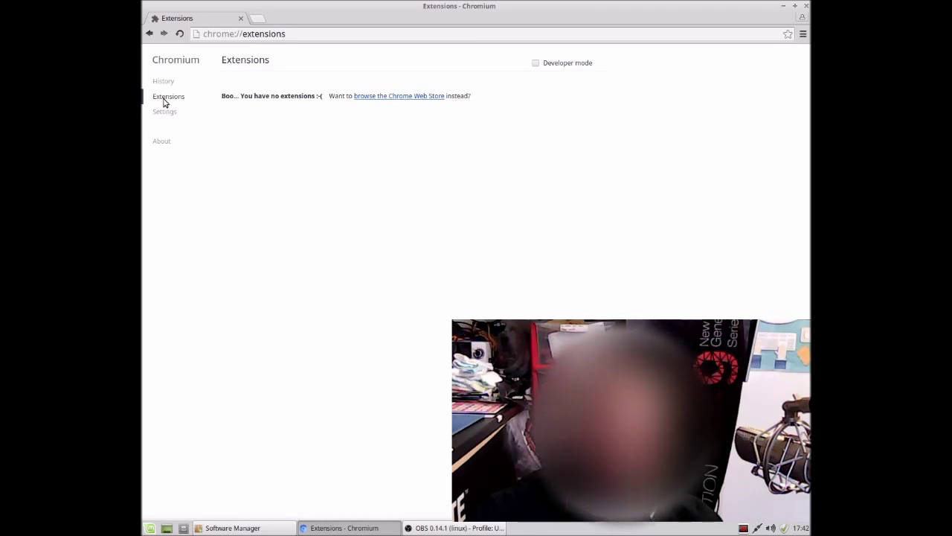
left_click(417, 96)
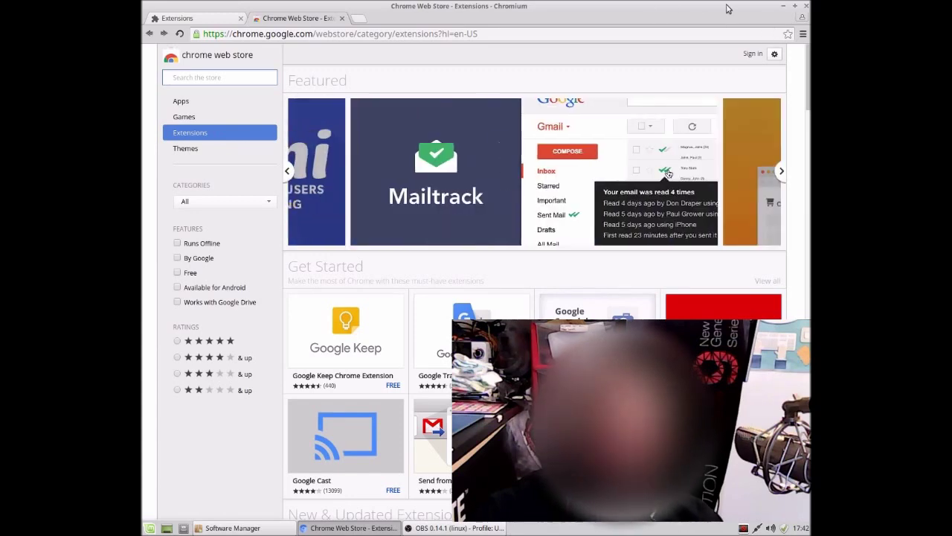
left_click(808, 7)
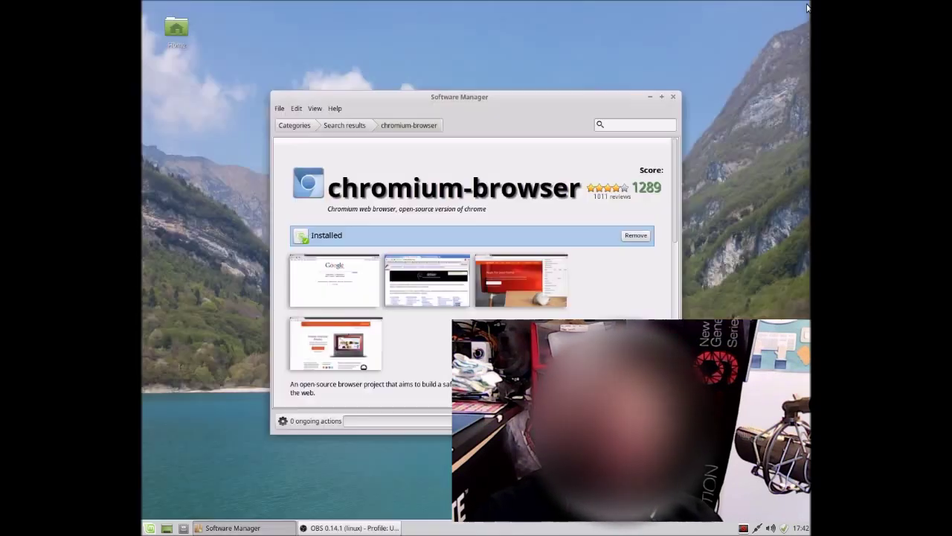